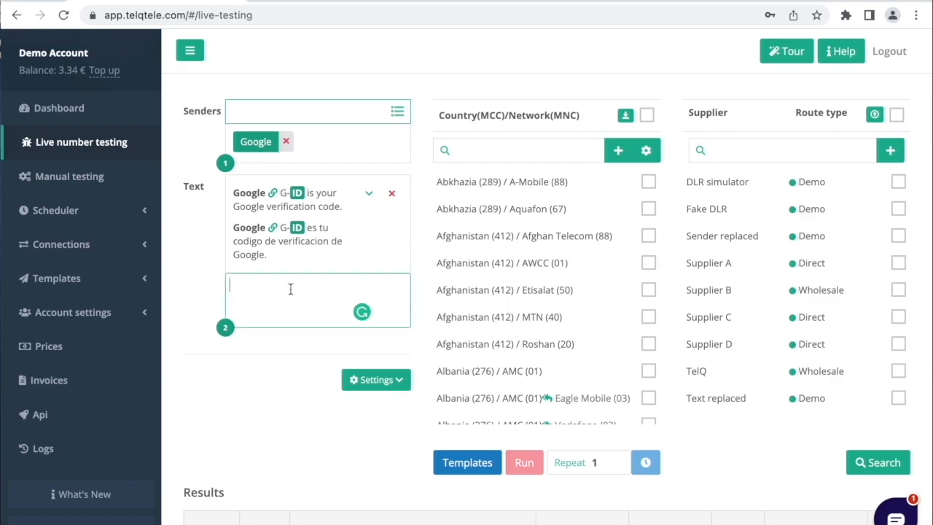
Add the custom text "TelQ code" followed by the ID placeholder for the senders TelQ, TelQ1, TelQ2 and TelQ3
key(Return)
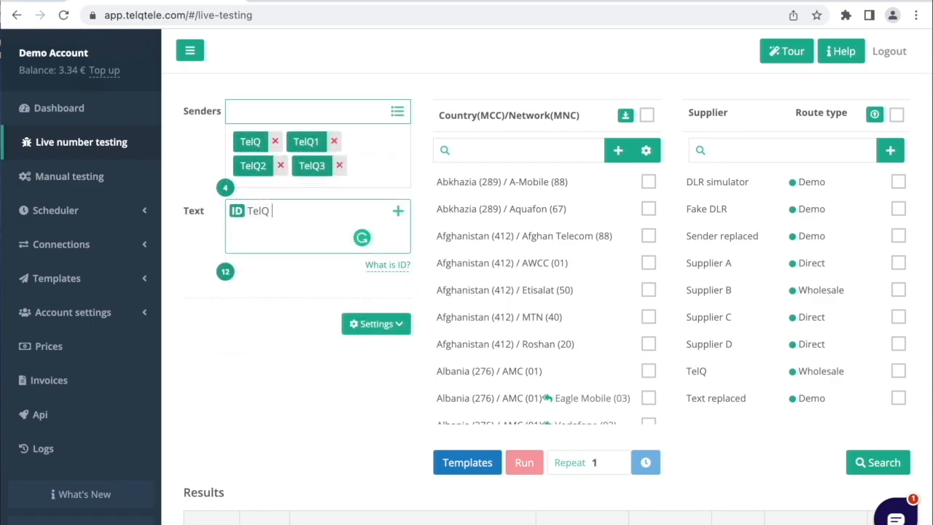
text(code)
drag(236, 211, 288, 211)
click(399, 212)
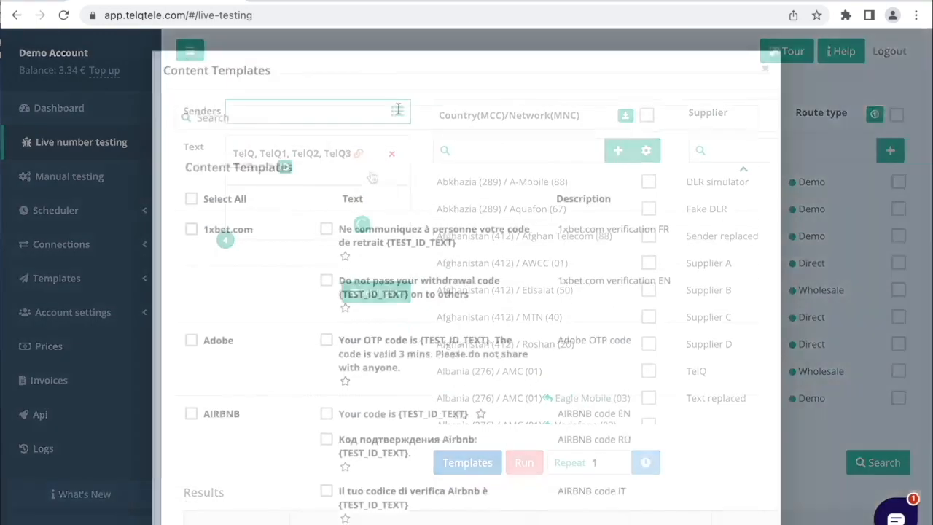
Search the content templates for "google"
click(419, 117)
text(google)
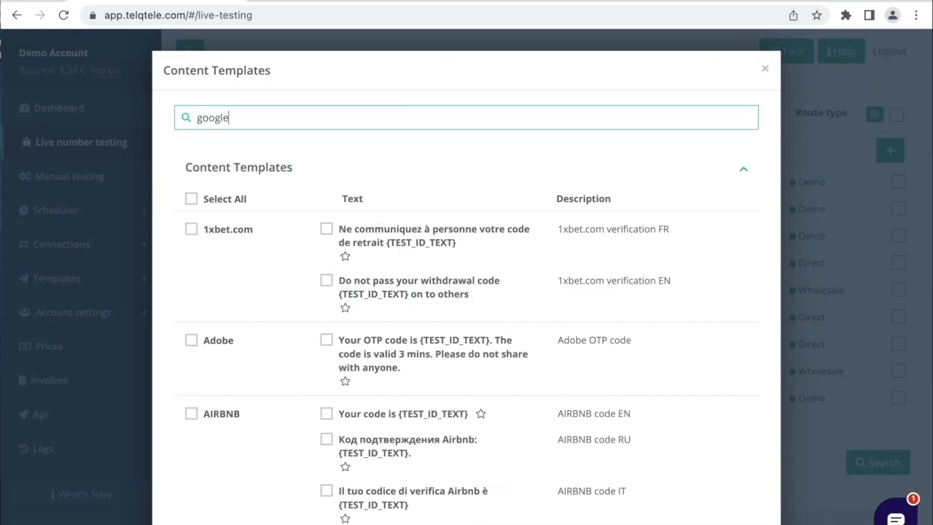
Replace the template search with "otp" and mark the Netflix OTP template as a favorite
key(BackSpace)
key(BackSpace)
key(BackSpace)
key(BackSpace)
key(BackSpace)
key(BackSpace)
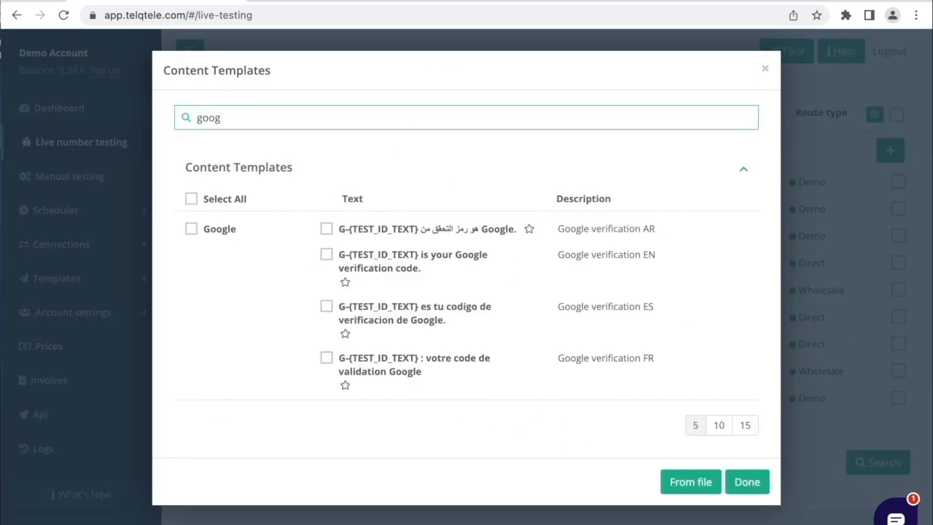
text(otp)
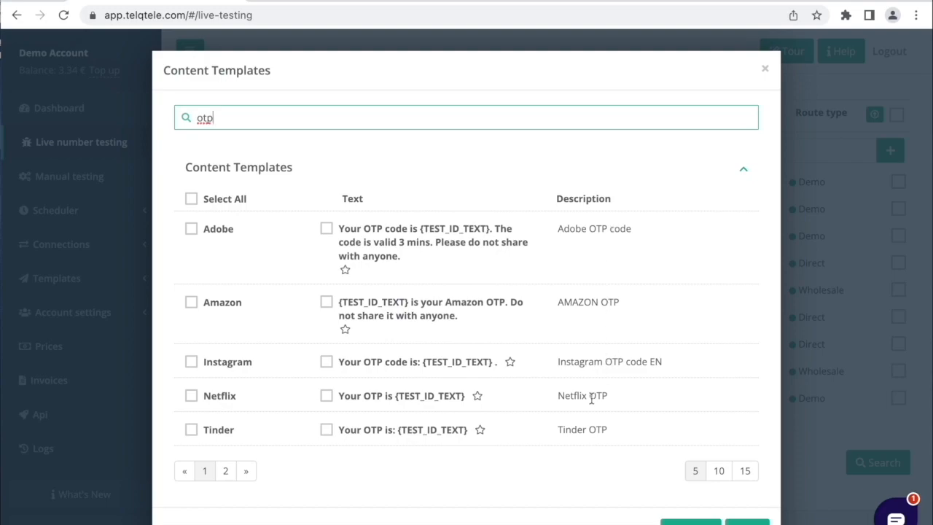
click(478, 397)
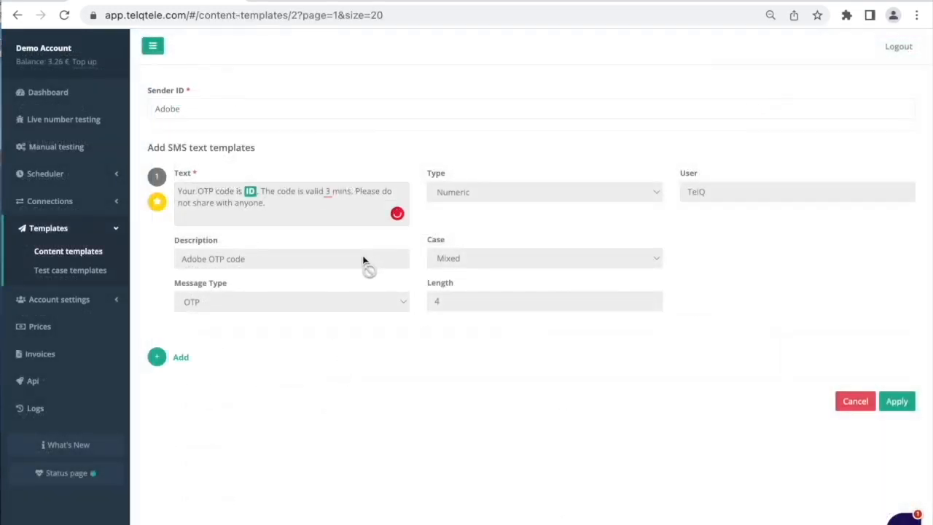
Add a second SMS text template for the Adobe sender reading "Adobe code" followed by the ID placeholder
drag(277, 204, 190, 191)
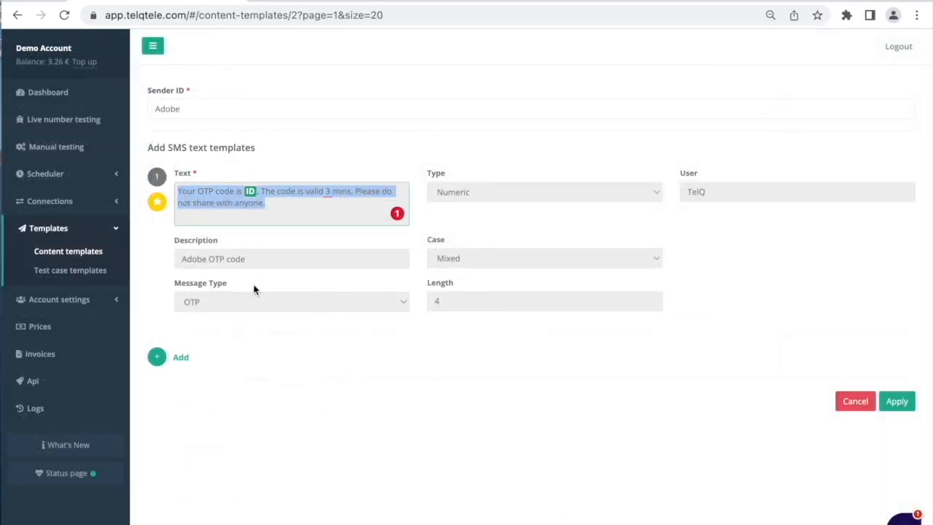
click(335, 148)
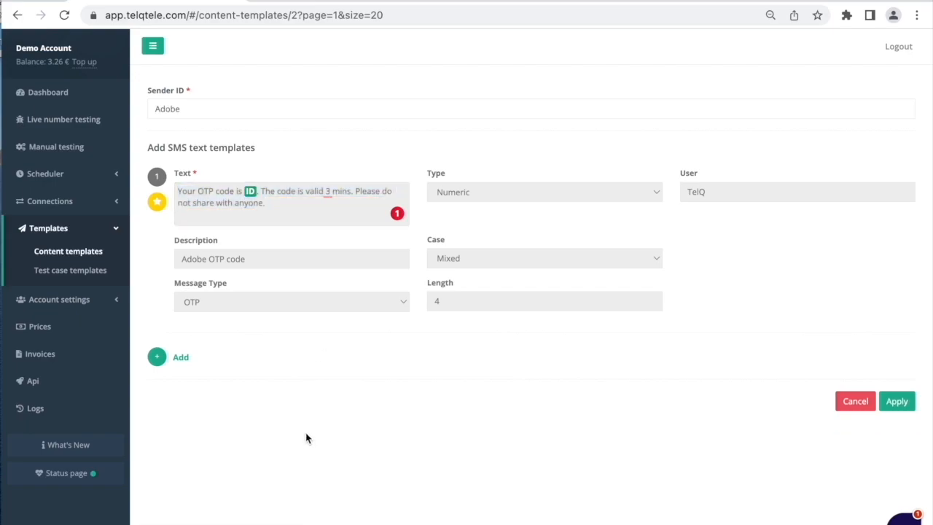
click(171, 358)
click(270, 379)
text(Addbe code)
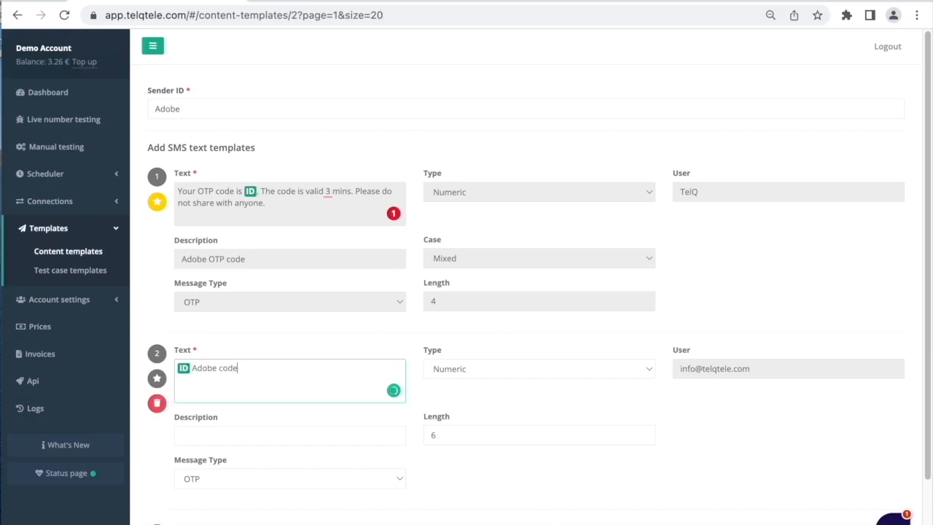
drag(183, 368, 250, 373)
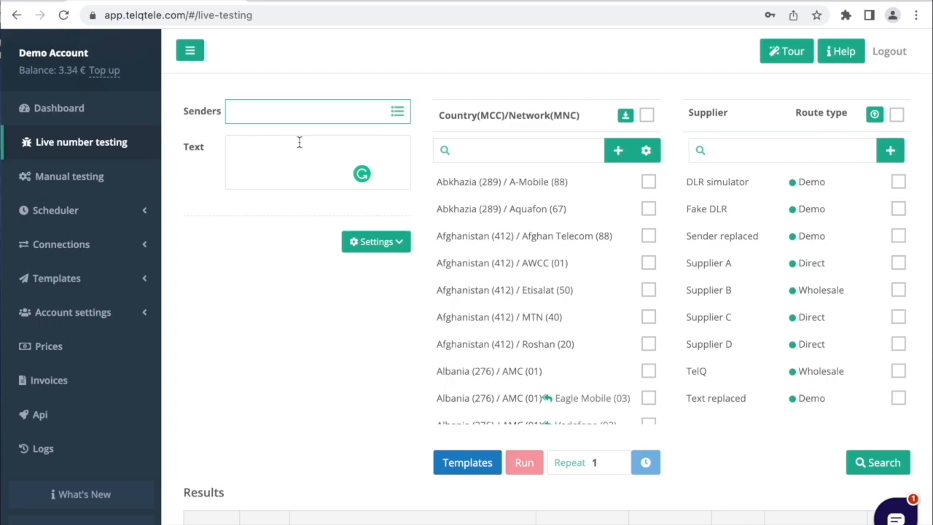
text(TelQ)
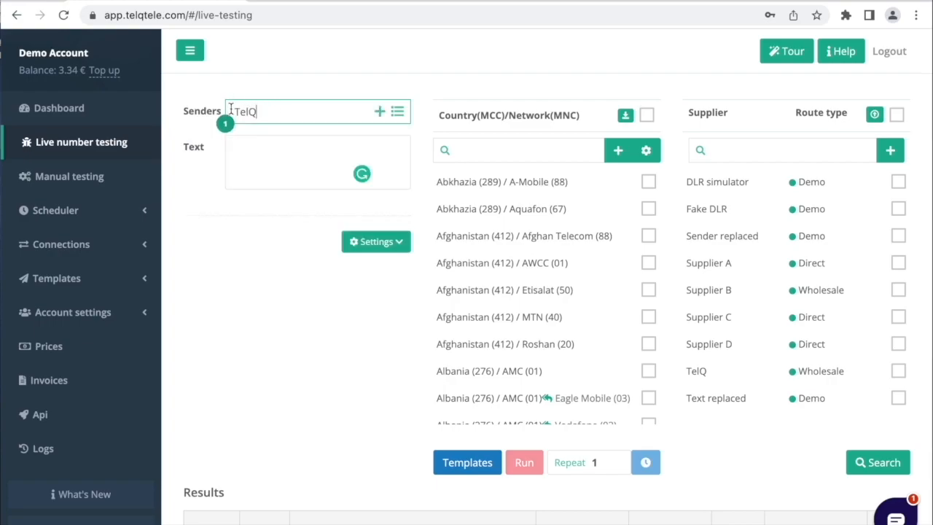
key(BackSpace)
key(BackSpace)
Look up the sender Google and select it with its linked text templates
text(Google)
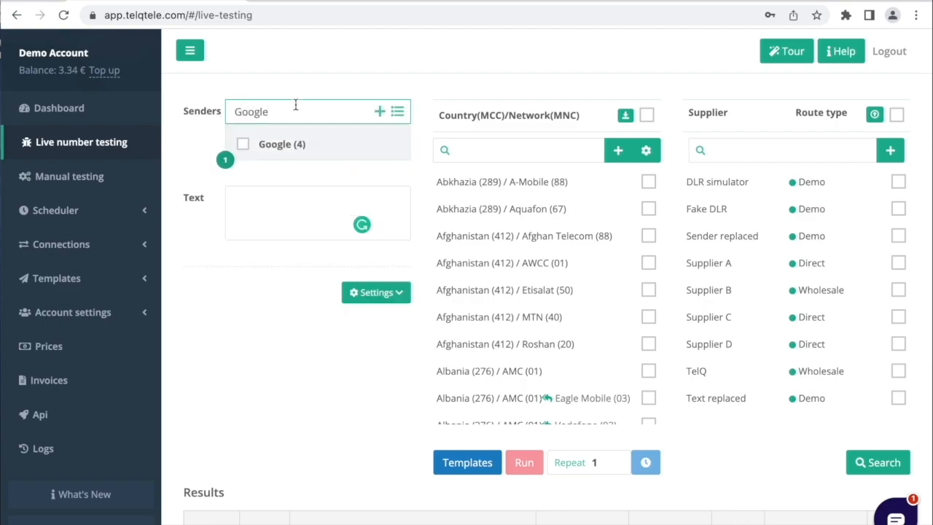
click(241, 145)
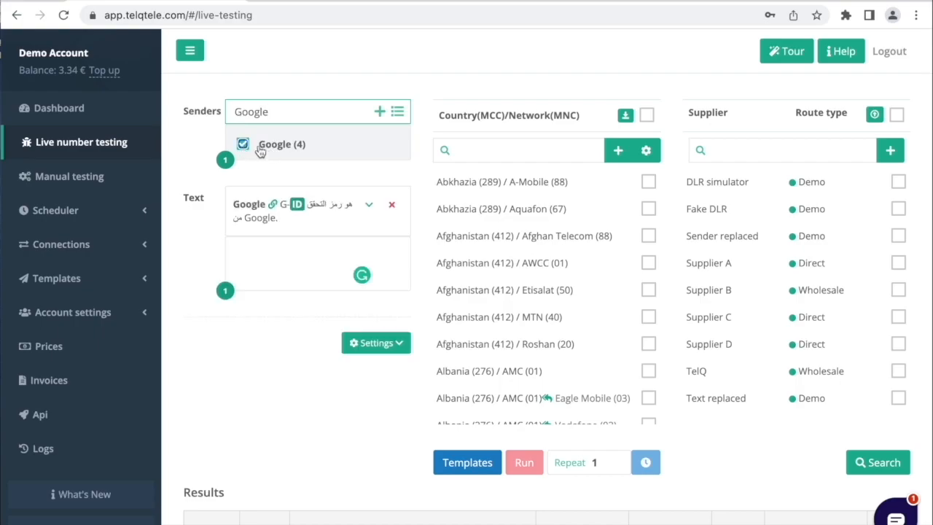
Choose the English and Spanish Google verification texts instead of the Arabic one, and add Google to the senders
click(369, 205)
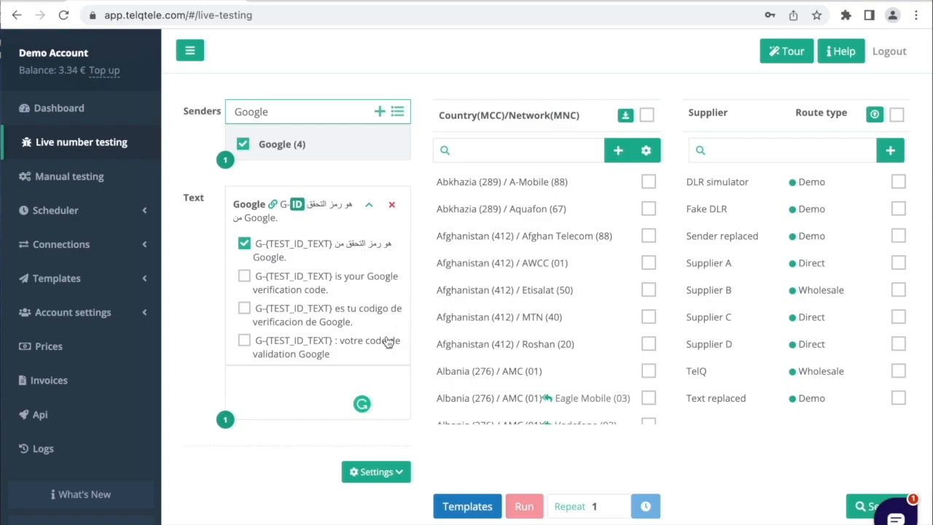
click(244, 276)
click(244, 278)
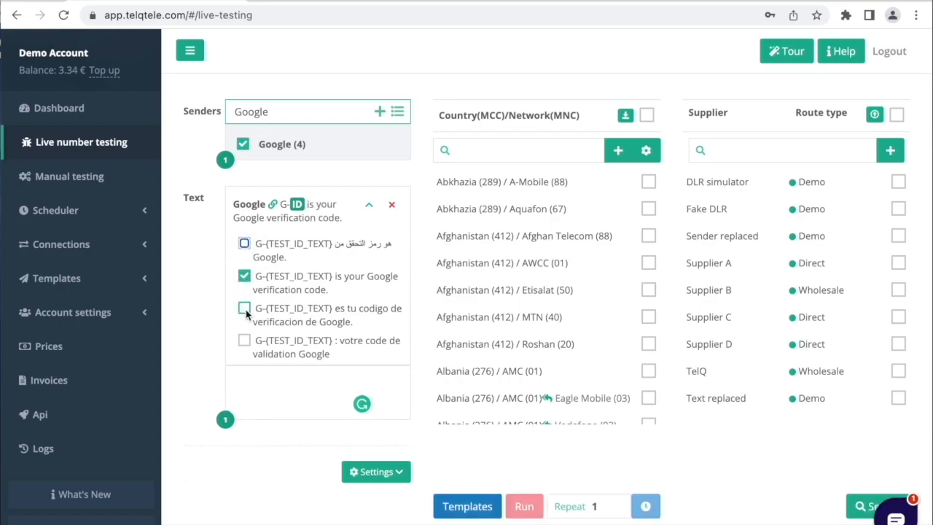
click(246, 309)
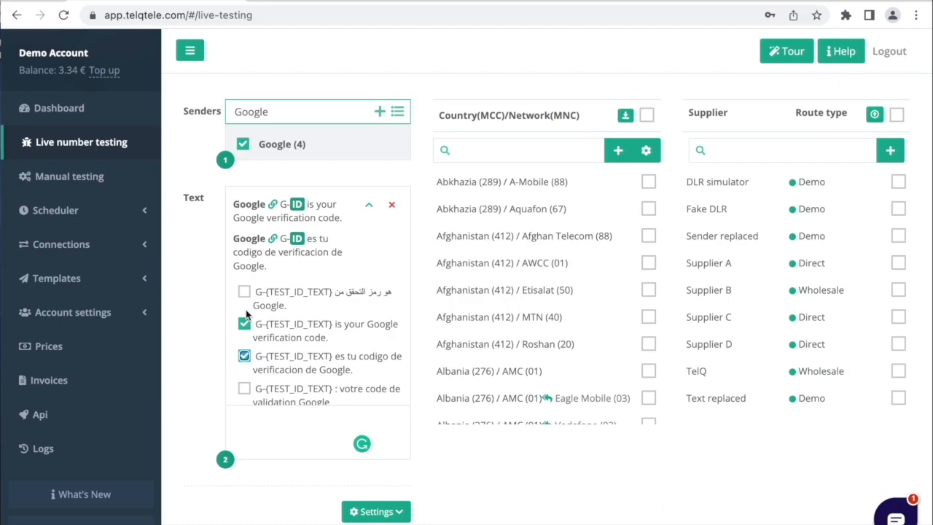
click(370, 208)
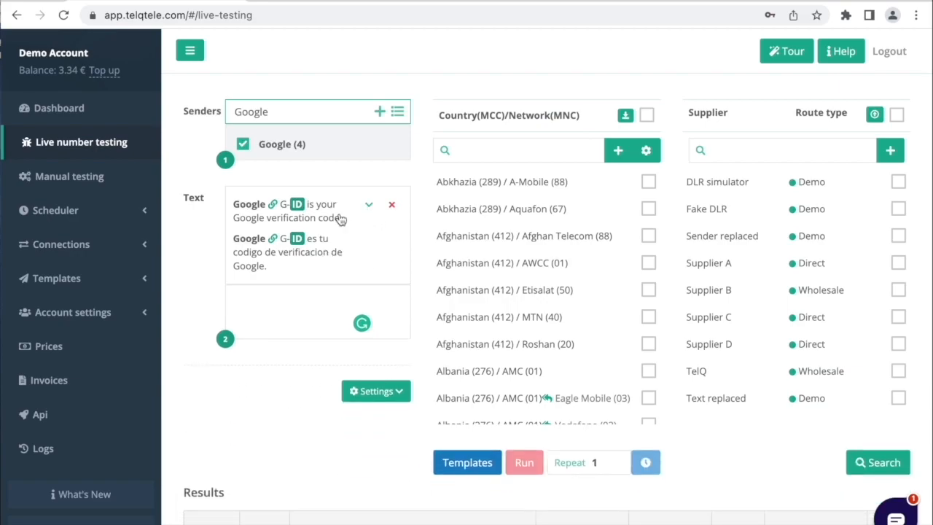
click(379, 113)
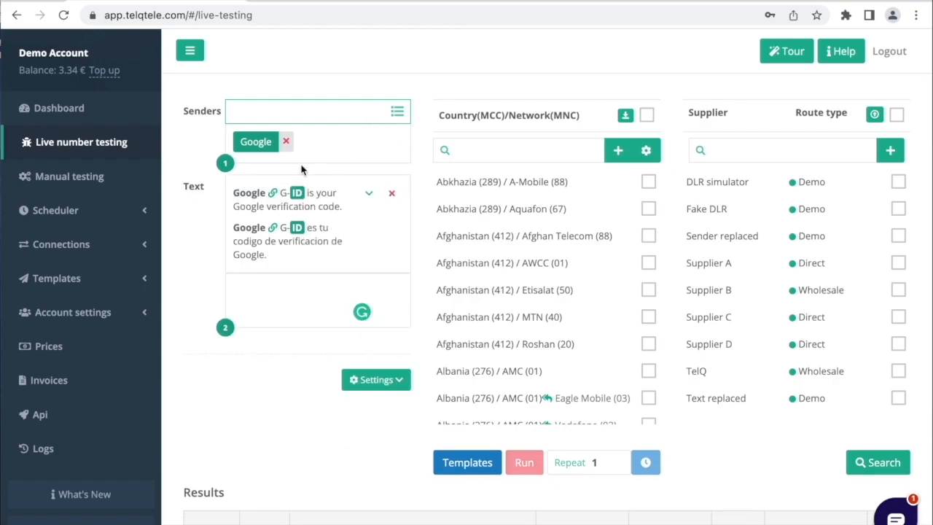
Add a custom text for the Google sender with the ID placeholder followed by "another one"
click(291, 290)
text(a)
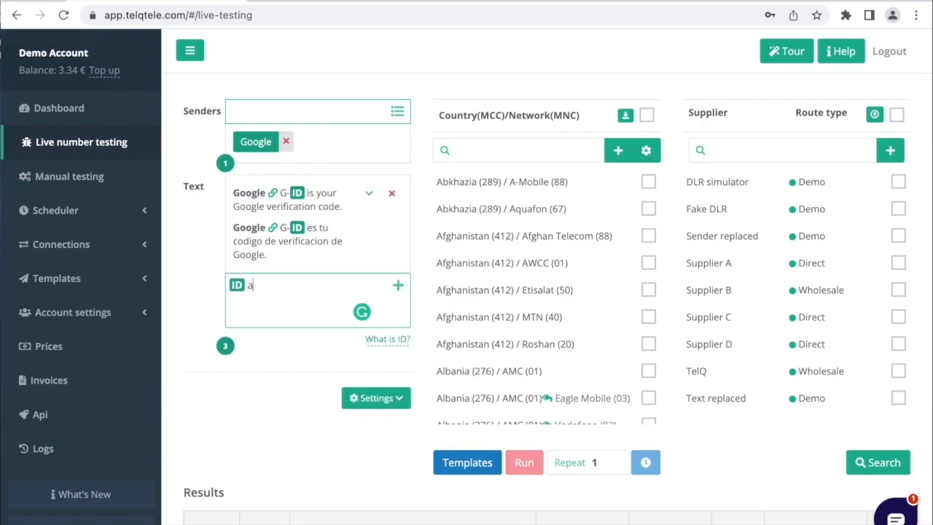
text(nother one)
click(398, 288)
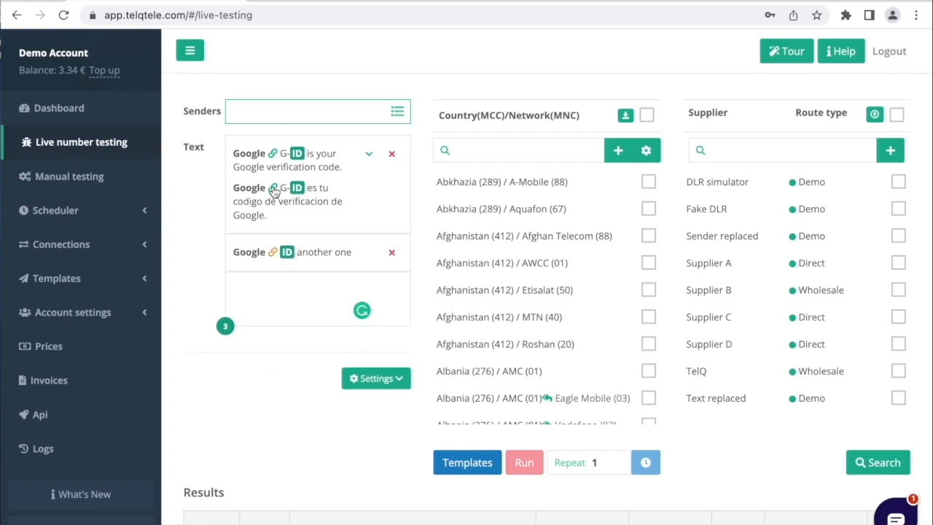
click(274, 252)
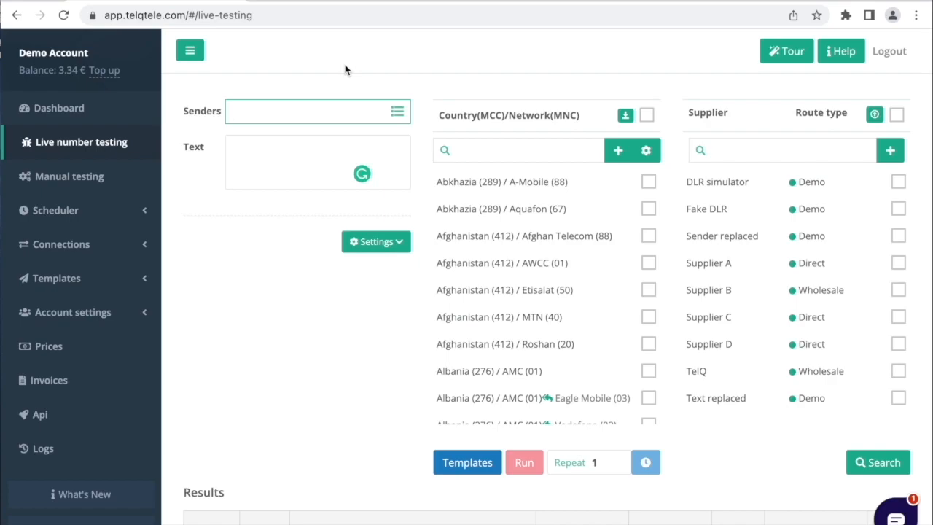
Add the four custom senders TelQ, TelQ1, TelQ2 and TelQ3 to the live number test
text(TelQ)
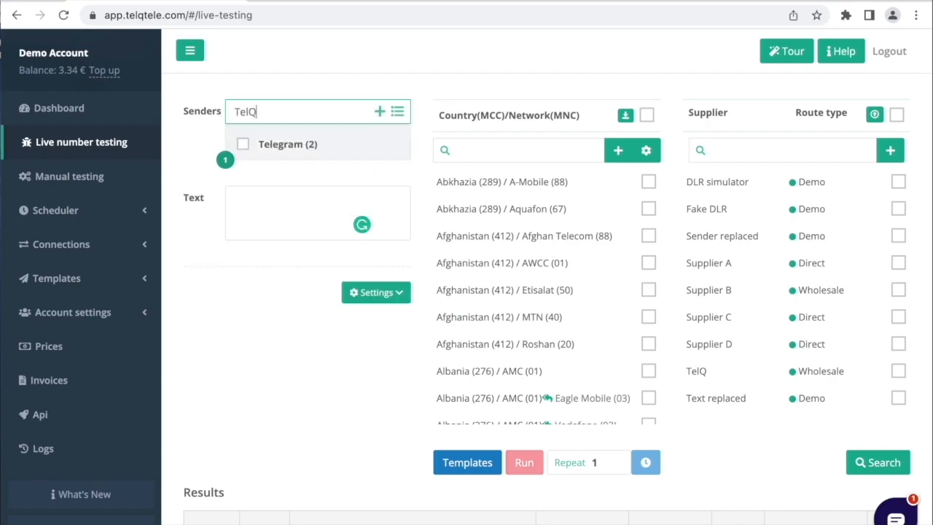
click(379, 111)
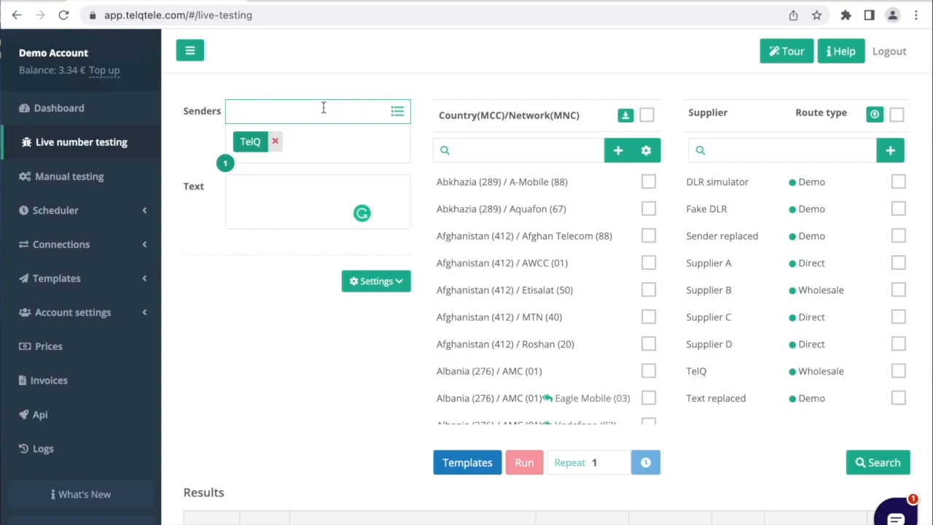
text(TelQ1)
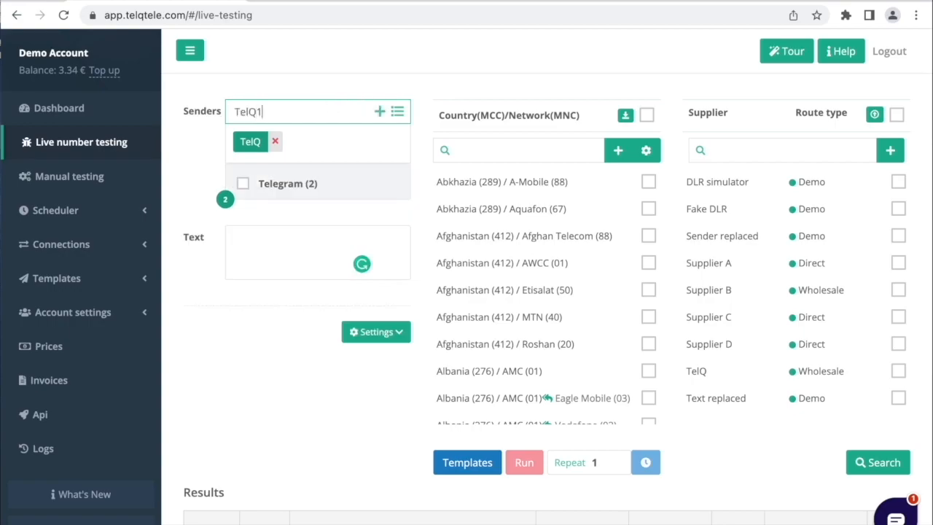
click(379, 111)
text(TelQ2)
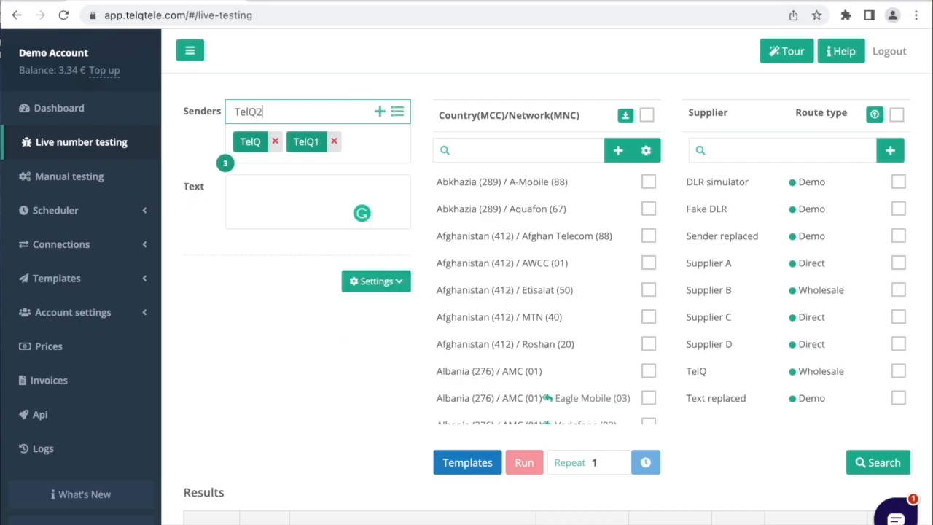
click(380, 113)
text(Tel)
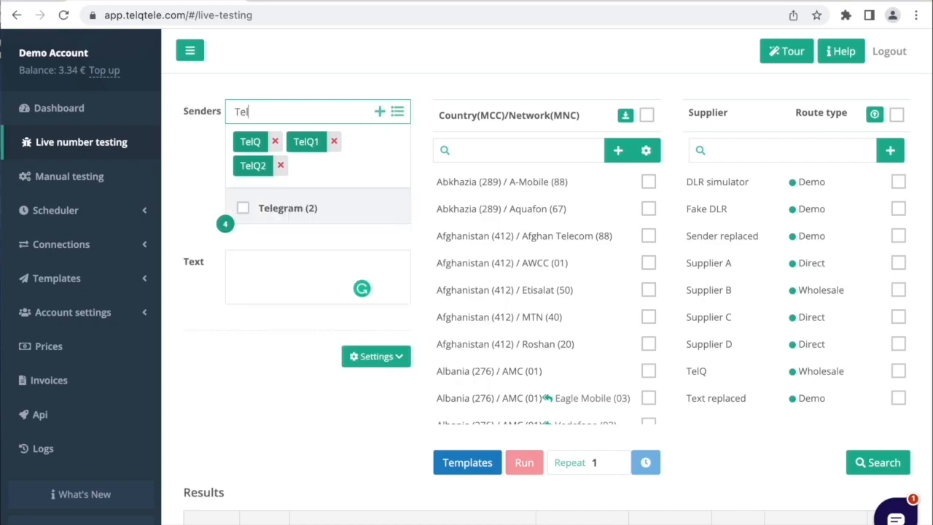
click(379, 112)
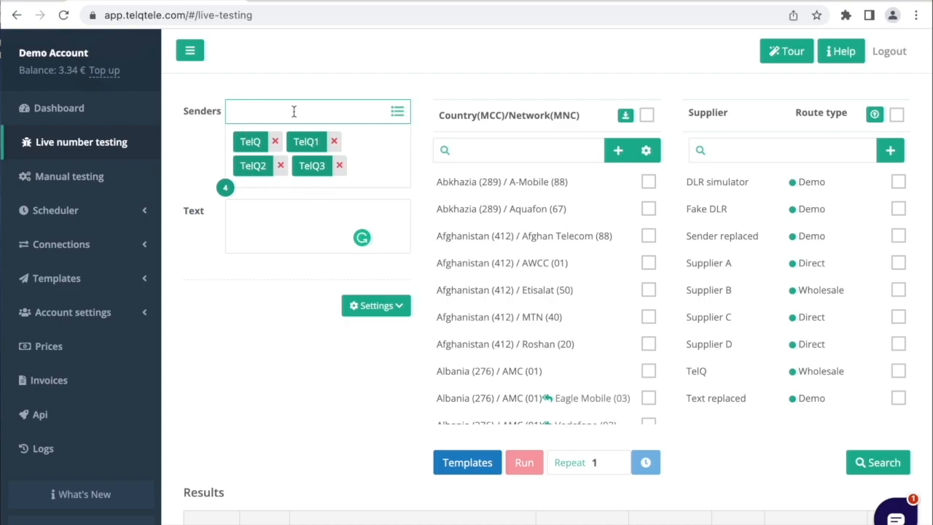
Write the custom text "TelQ code", place the ID placeholder at its end, and add it for all four TelQ senders
click(274, 227)
text(Tel)
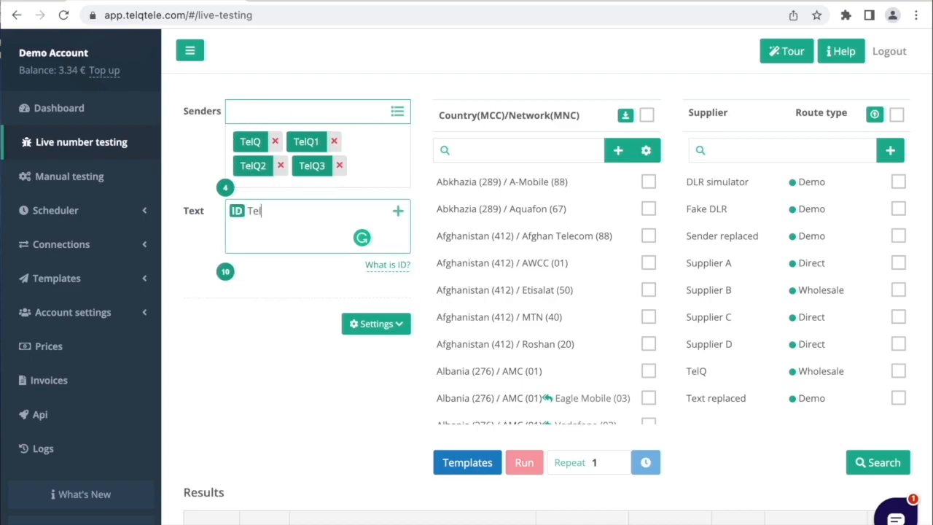
text(Q code)
drag(237, 210, 307, 208)
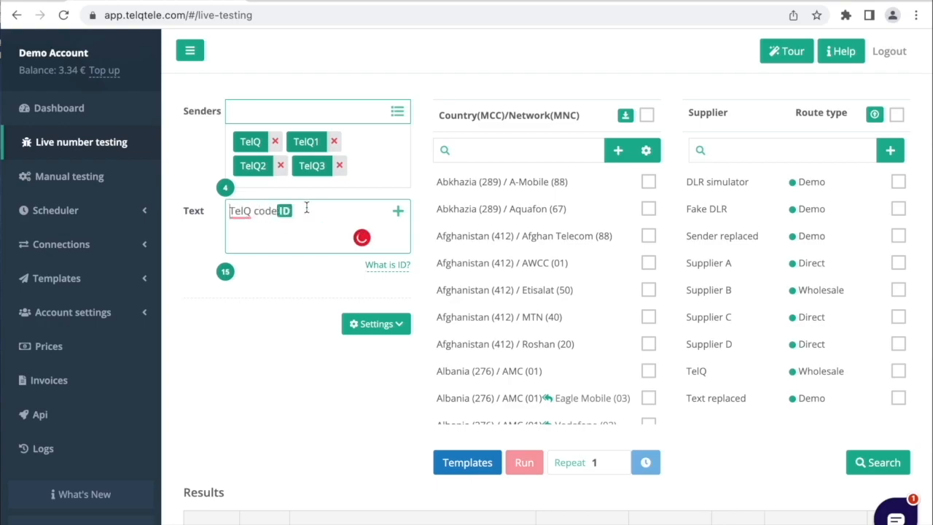
click(399, 212)
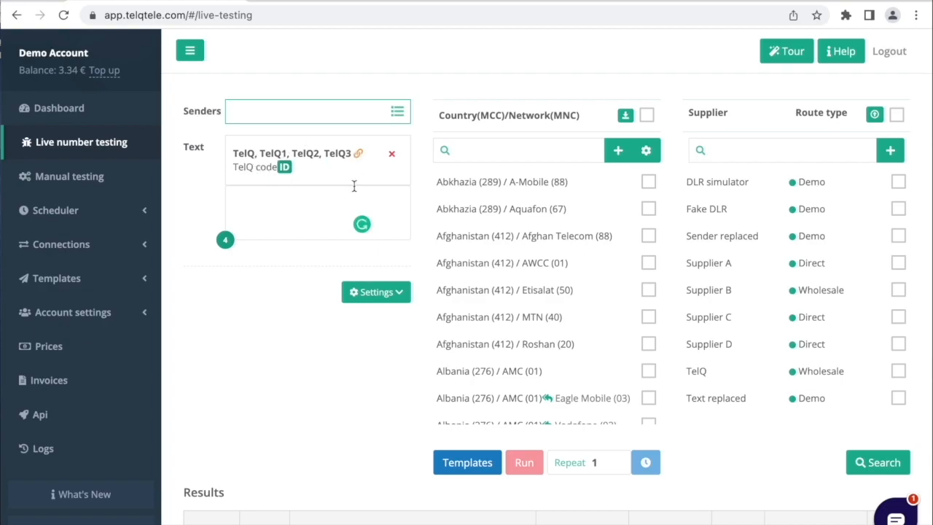
Open the content templates list from the senders field and search it for "google"
click(397, 113)
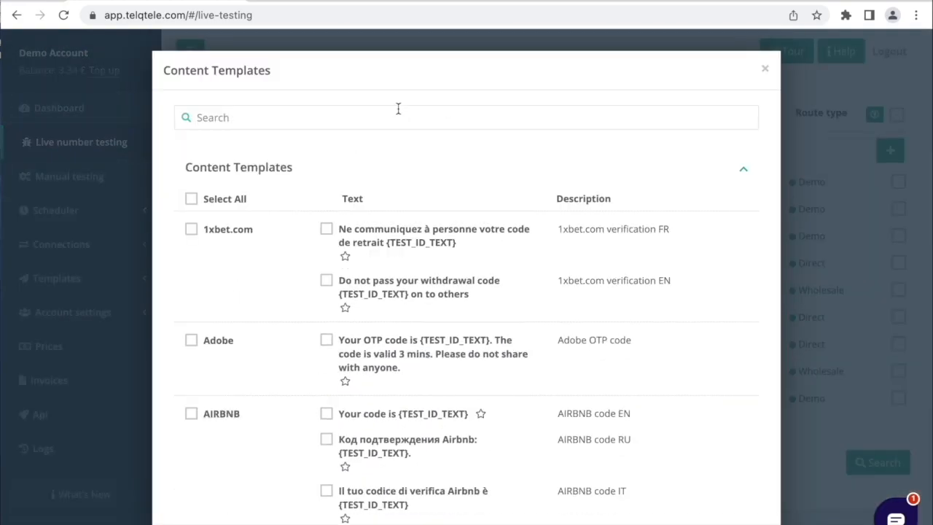
click(420, 117)
text(google)
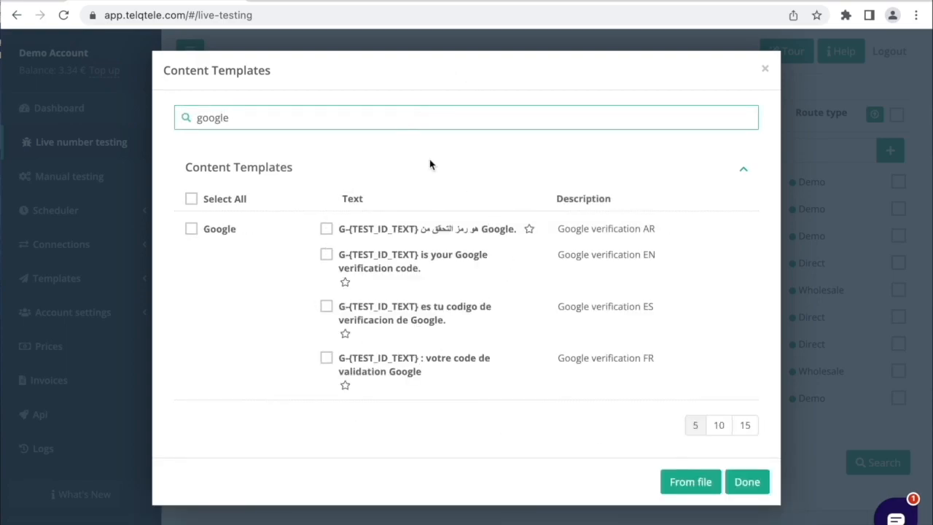
Filter the content templates by "otp" instead and mark the Netflix OTP and Adobe OTP code templates as favorites
key(BackSpace)
key(BackSpace)
text(otp)
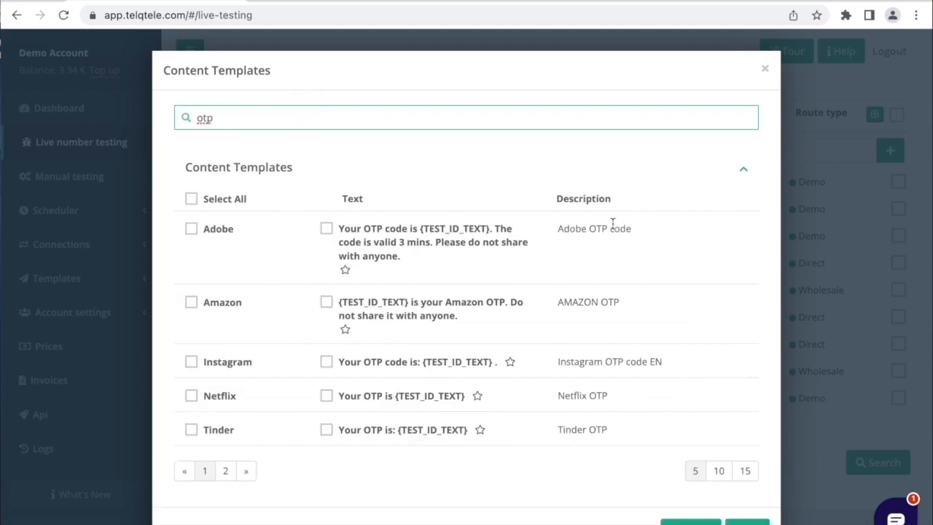
click(478, 396)
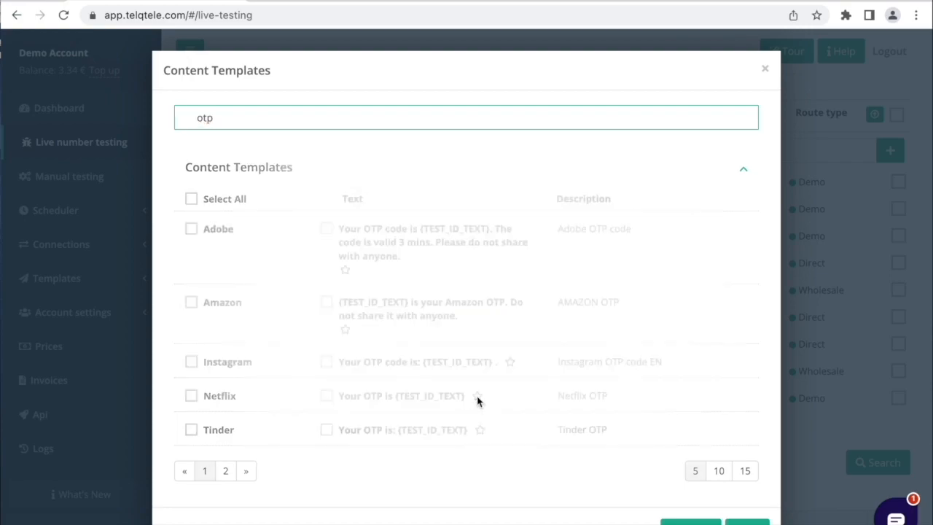
click(345, 373)
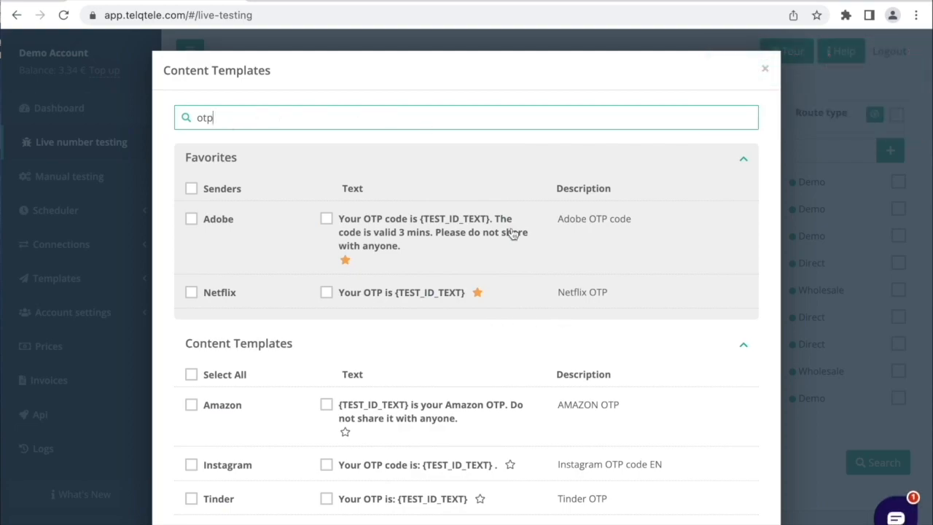
scroll(554, 343, down, 2)
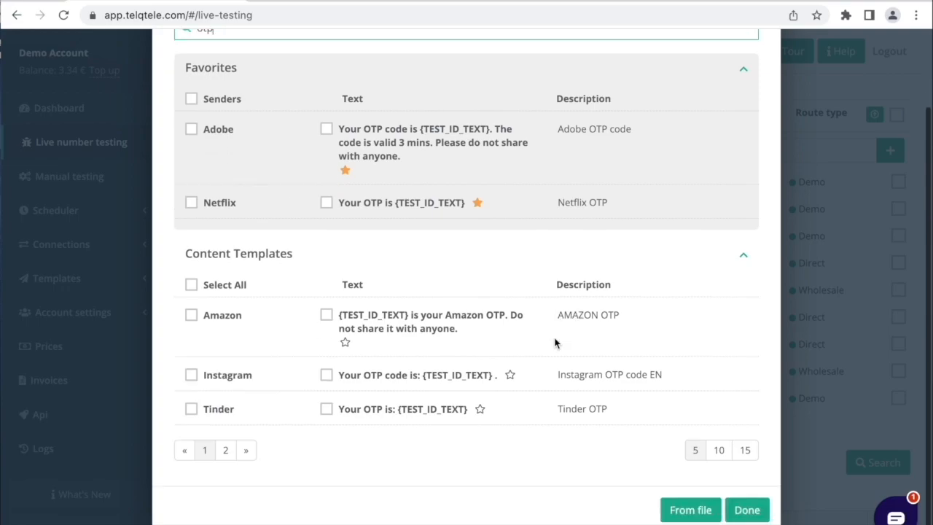
Open the file import for content templates and examine the DemoSID row's content, test ID type, case and length in the example spreadsheet
click(678, 510)
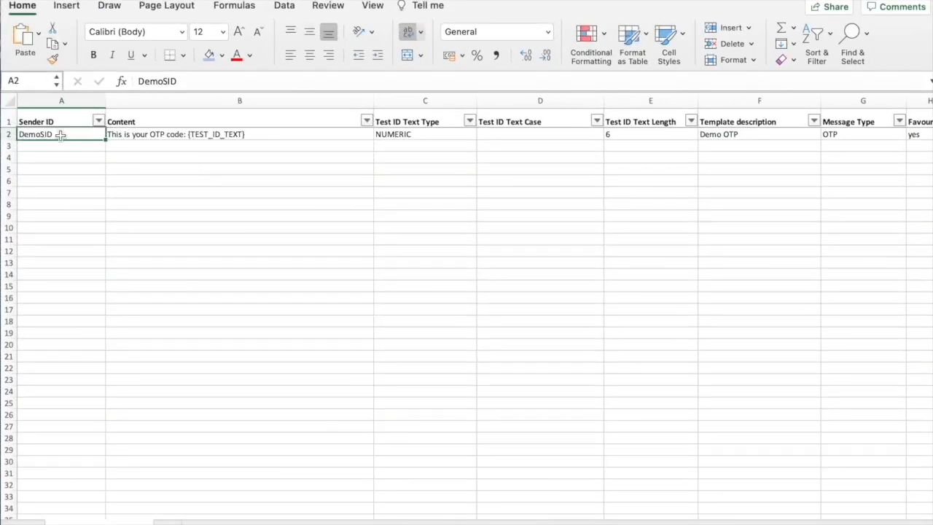
click(211, 138)
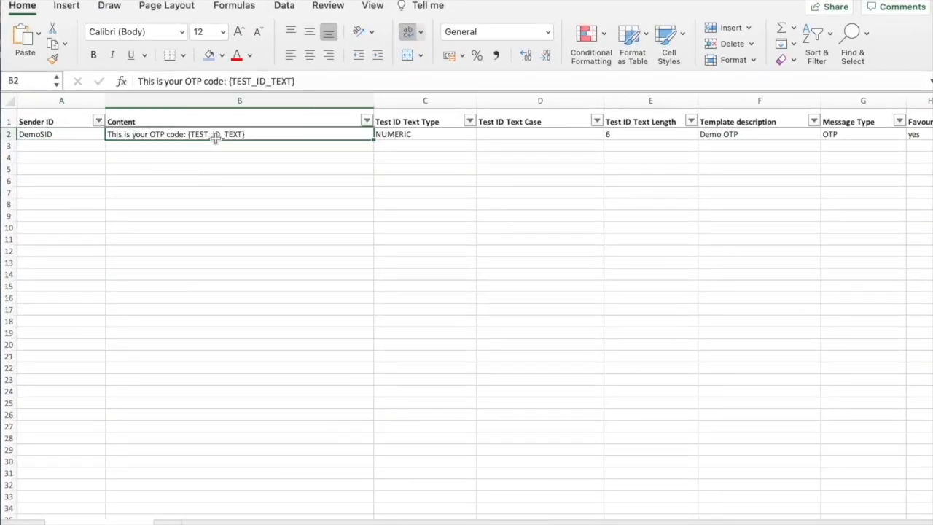
click(437, 135)
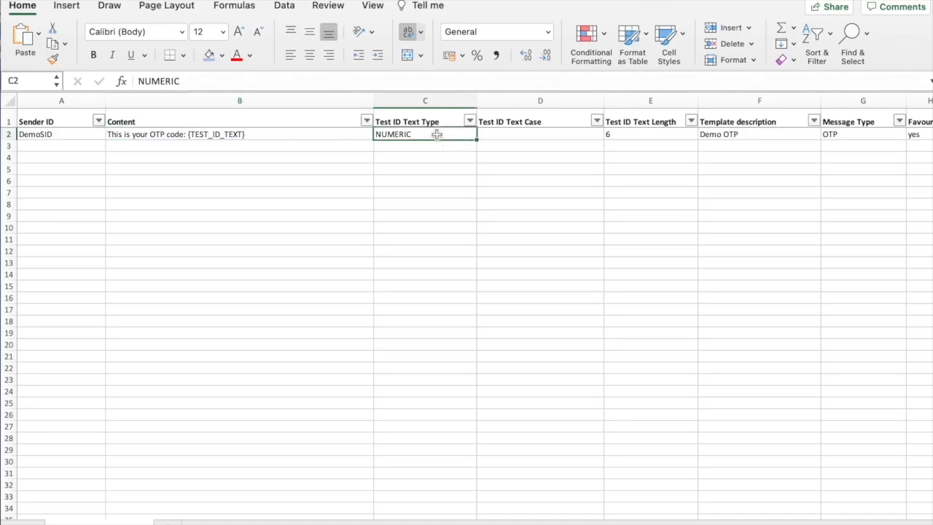
click(540, 134)
click(631, 137)
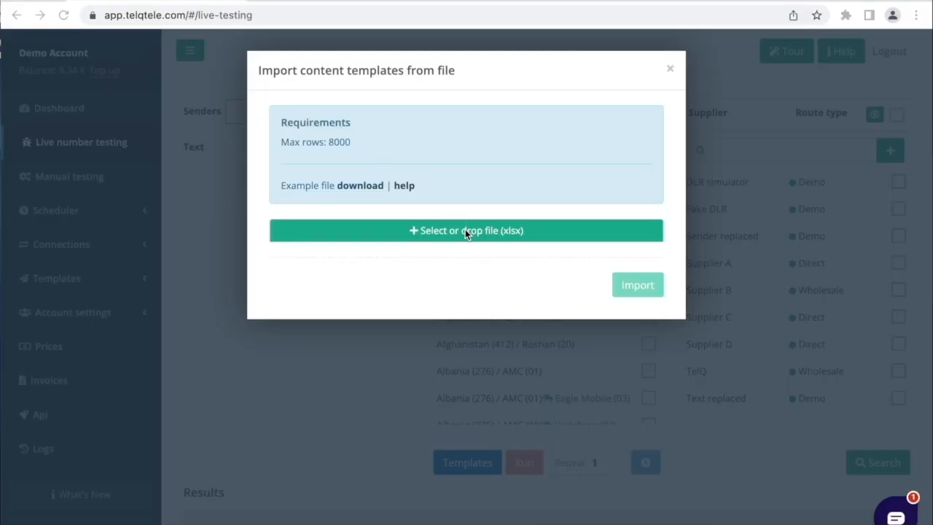
Import the content templates from the file TelQ Telecom Template.xlsx on the Desktop
click(465, 228)
click(427, 210)
click(714, 403)
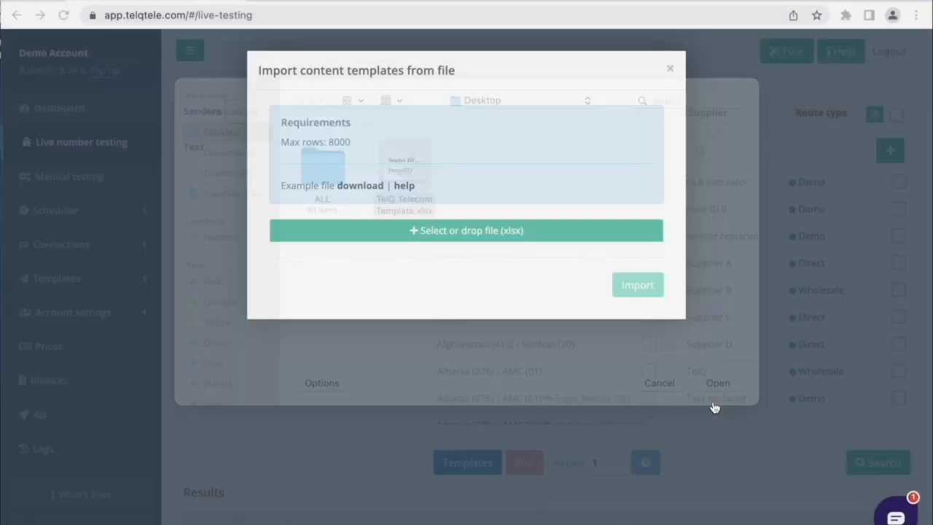
click(634, 318)
Save the current live number test setup with the Alipay and Netflix texts as a template titled "Demo"
key(super+minus)
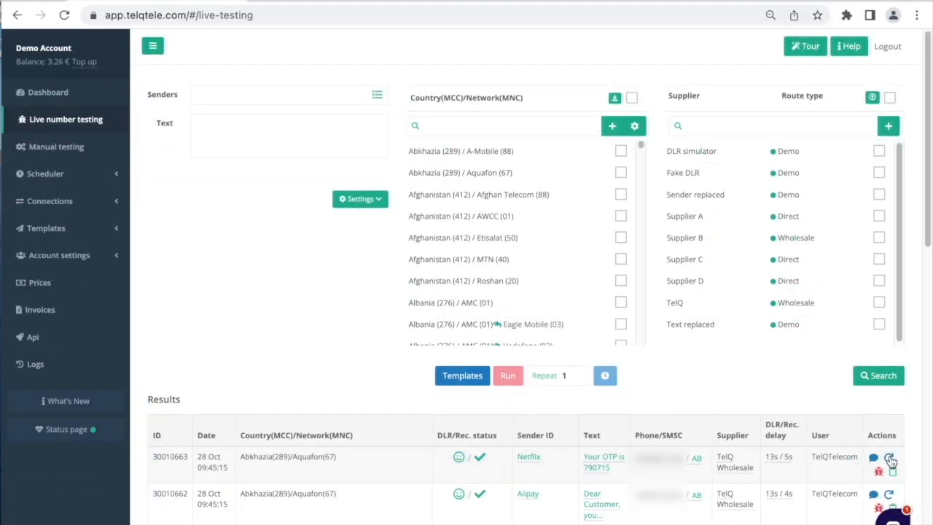
click(889, 458)
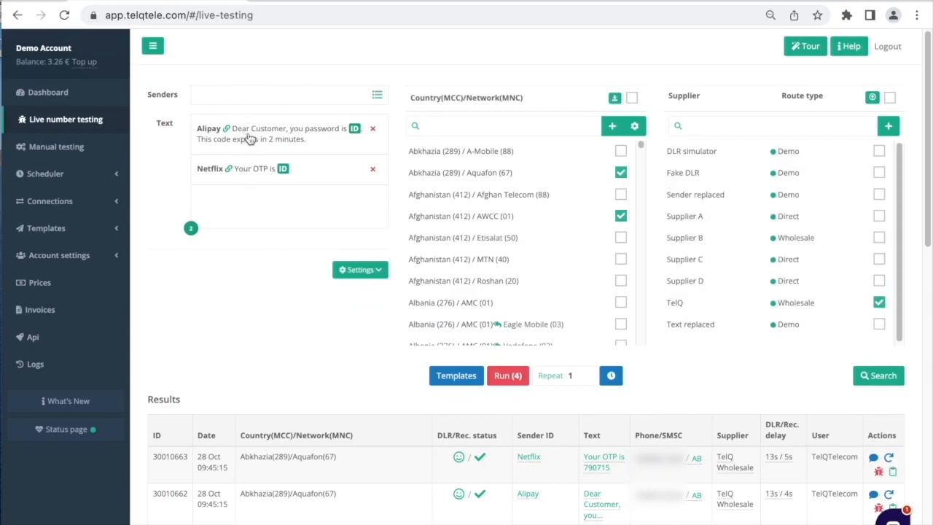
click(466, 380)
click(472, 465)
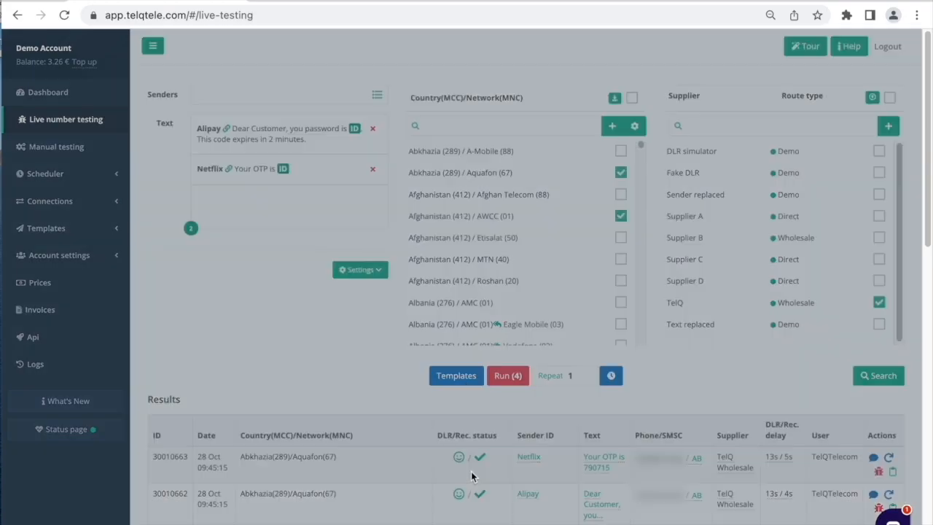
click(389, 117)
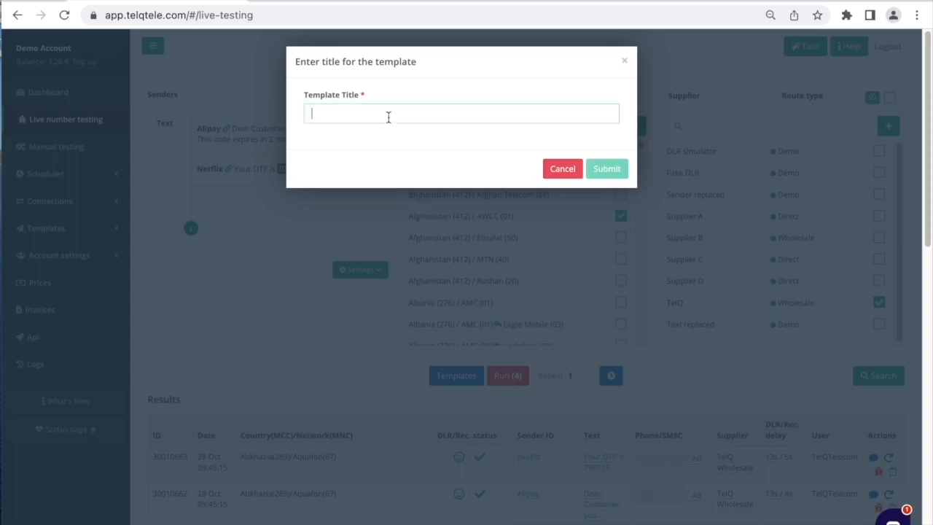
text(Demo)
click(605, 168)
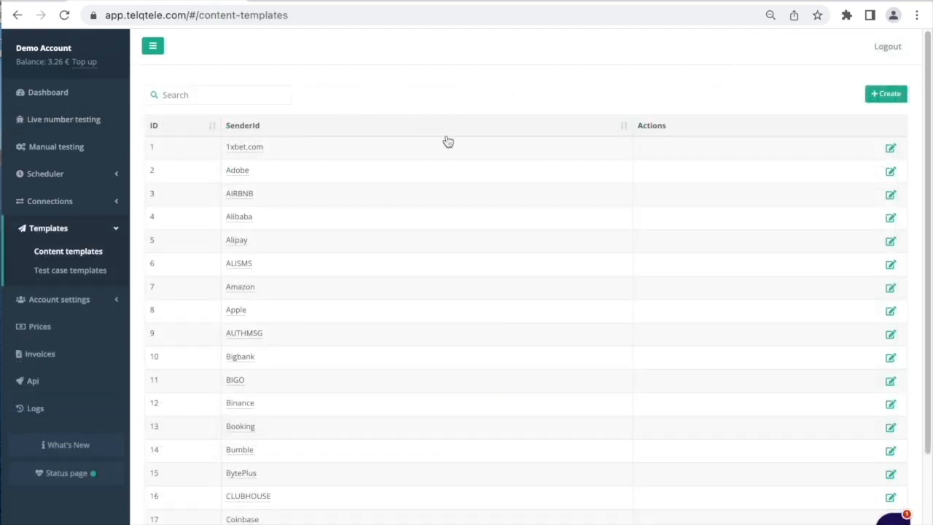
Look through the content templates list, open the Adobe template for editing and examine its existing OTP text
scroll(489, 456, down, 2)
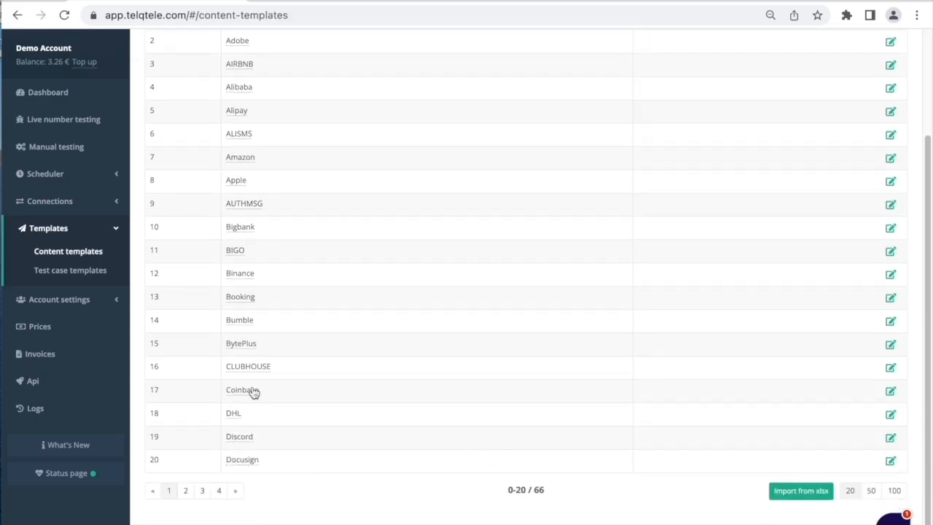
scroll(514, 246, up, 2)
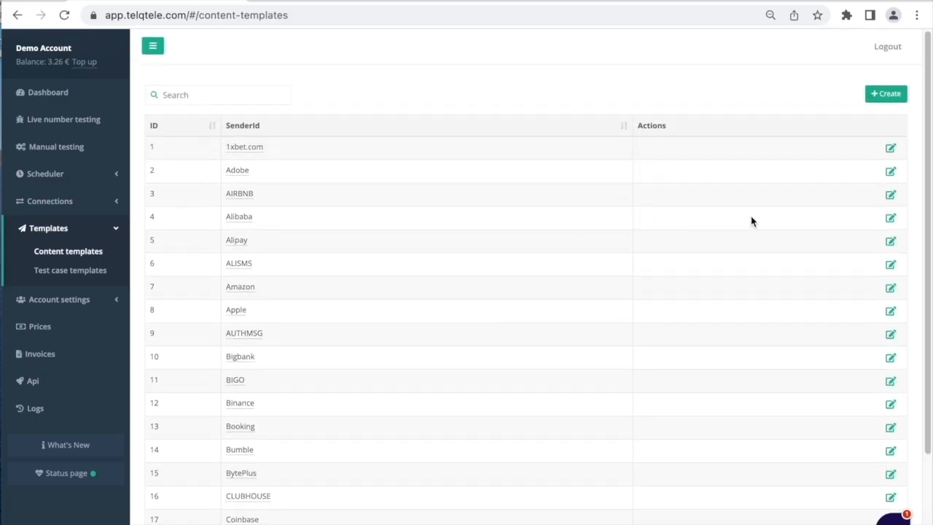
click(890, 172)
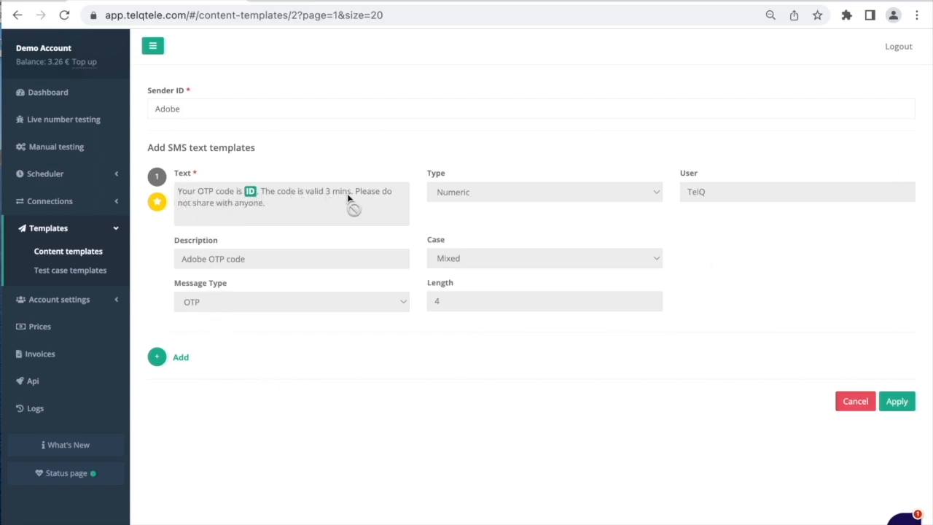
click(369, 214)
drag(278, 206, 181, 193)
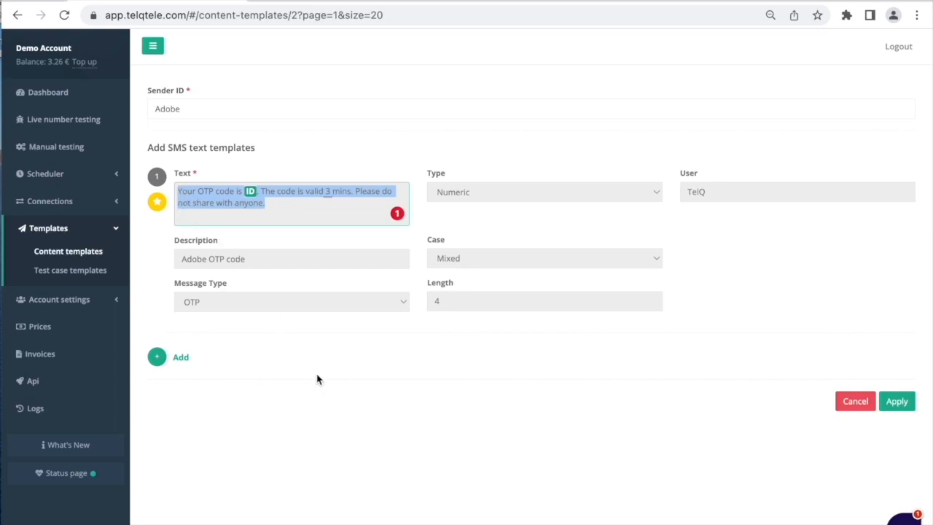
click(335, 152)
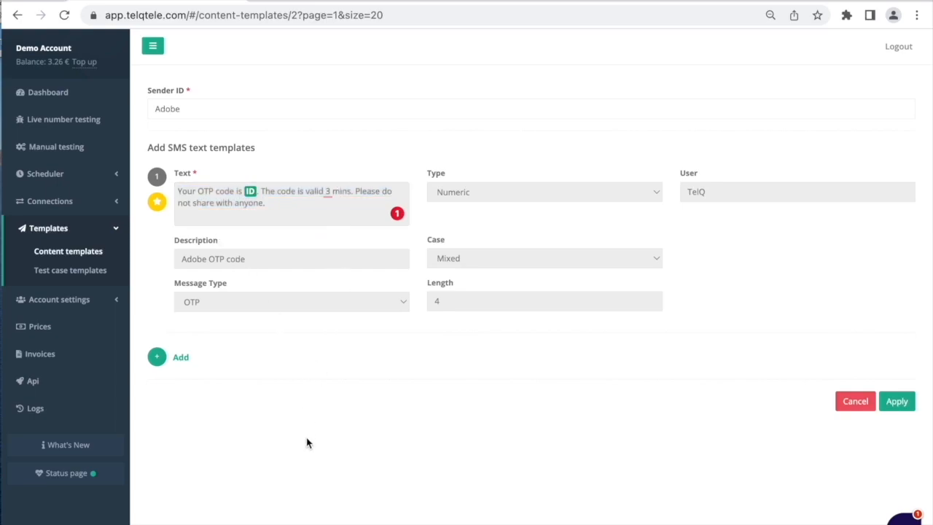
click(157, 201)
Add a second SMS text "Adobe code" with the ID placeholder at its end to the Adobe template and apply it
click(156, 359)
click(270, 377)
text(Adobe code)
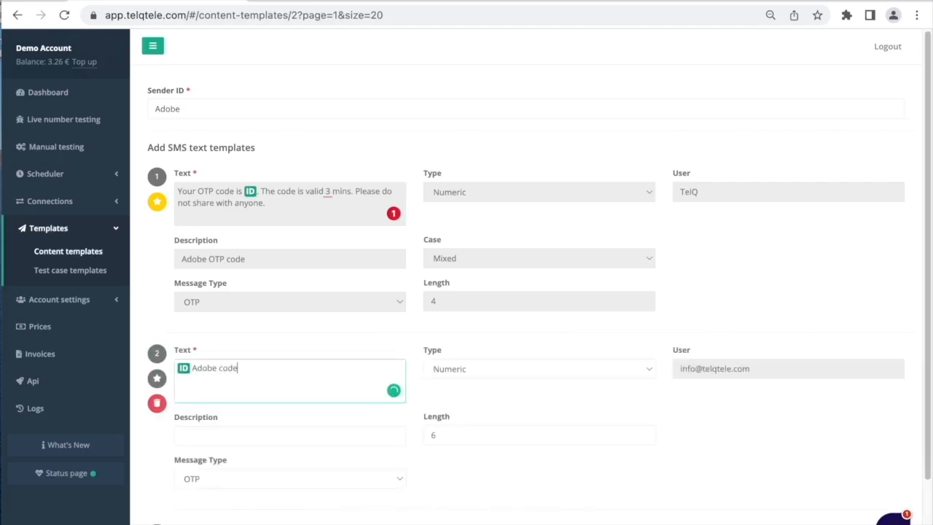
drag(182, 371, 265, 372)
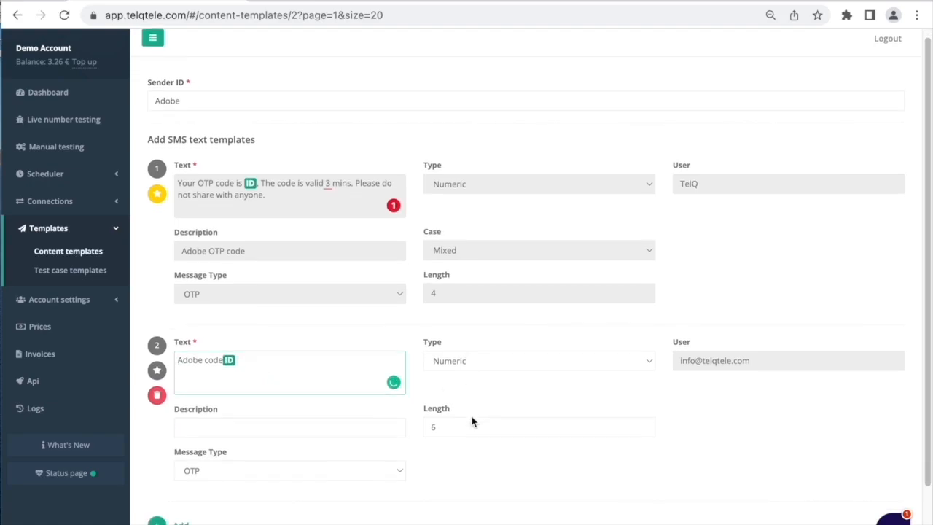
scroll(473, 423, down, 2)
click(884, 484)
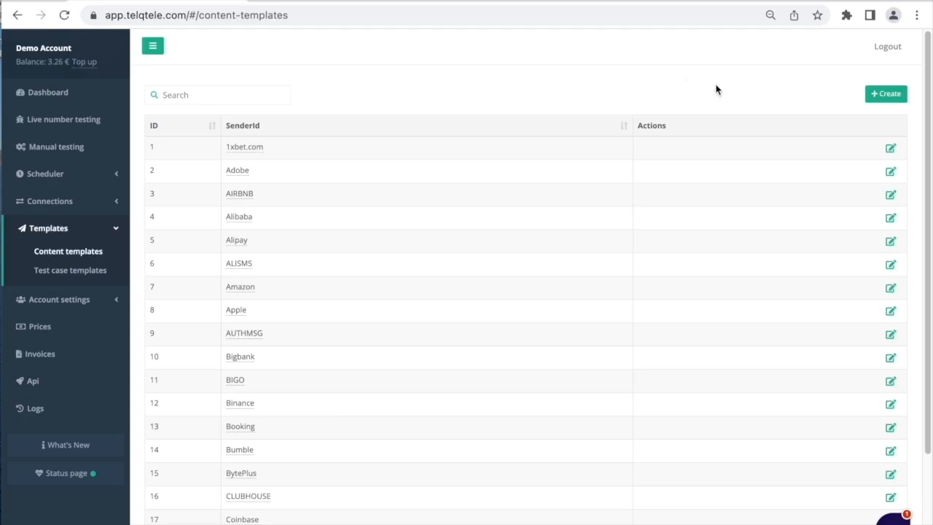
Create a content template with sender ID TelQ and the text "TelQ code" ending with the ID placeholder
click(896, 98)
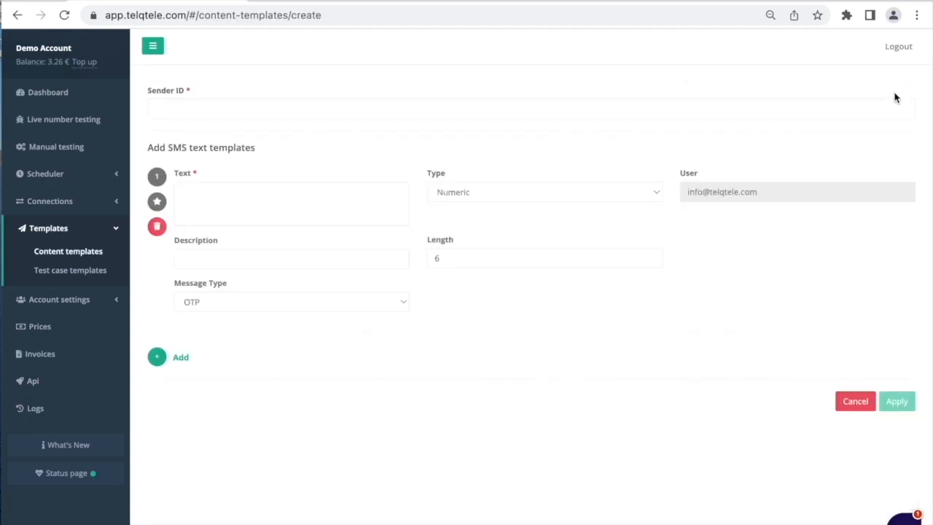
click(289, 113)
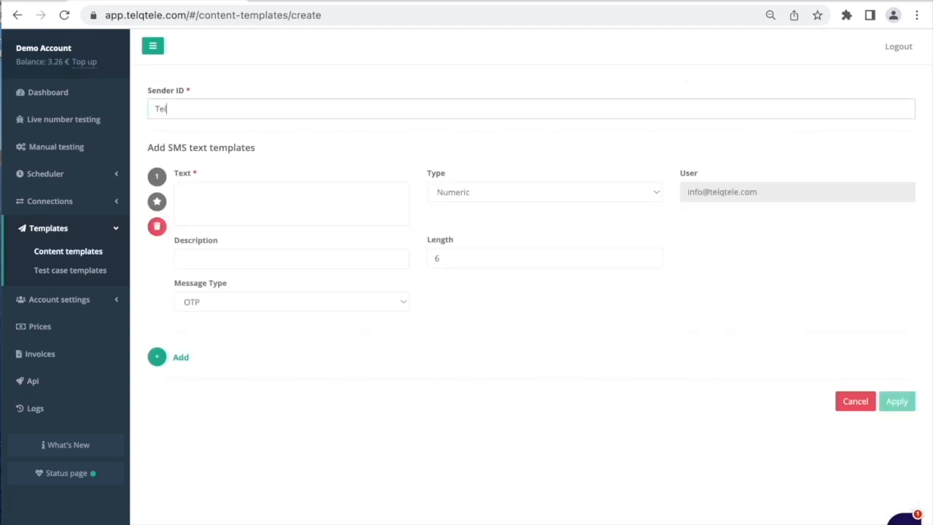
click(242, 192)
text(TelQ)
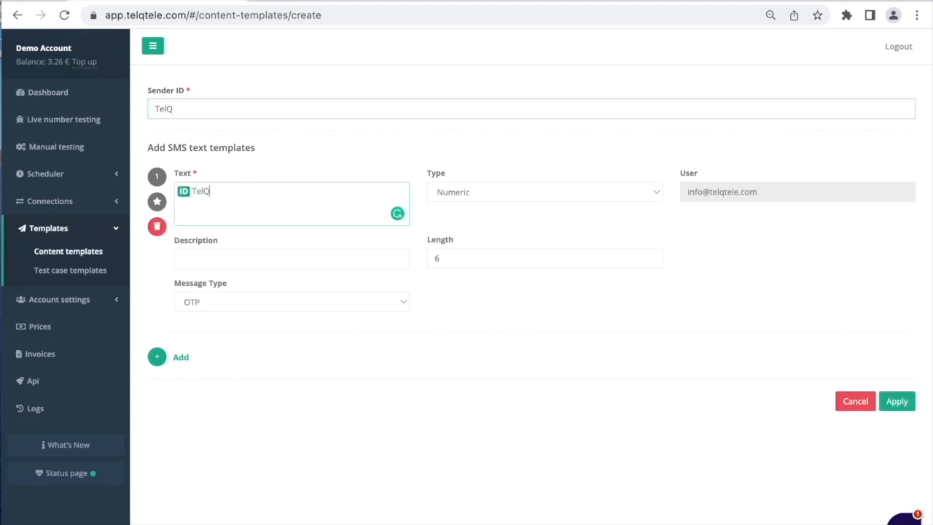
text( code)
drag(184, 192, 243, 189)
Set the first TelQ text's message type to Others and add a second, empty SMS text template below it
click(214, 301)
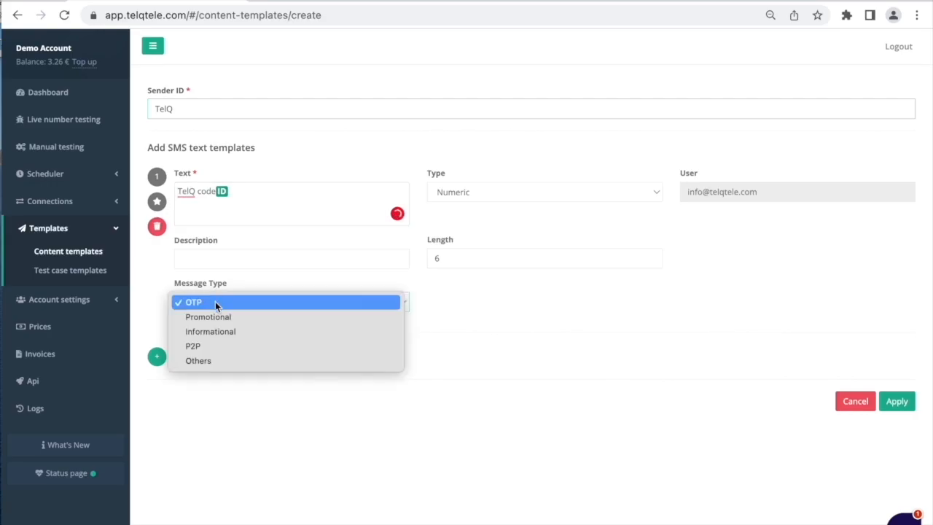
click(212, 358)
click(157, 357)
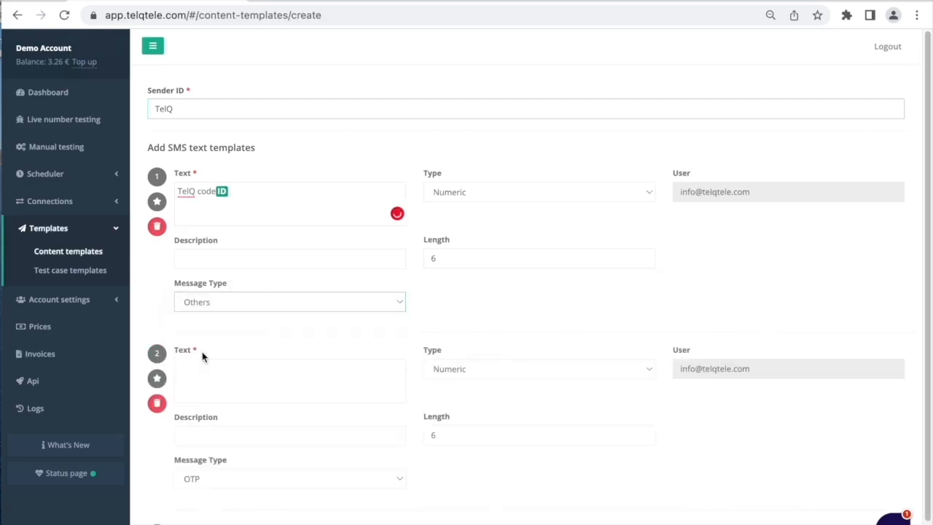
scroll(598, 350, down, 1)
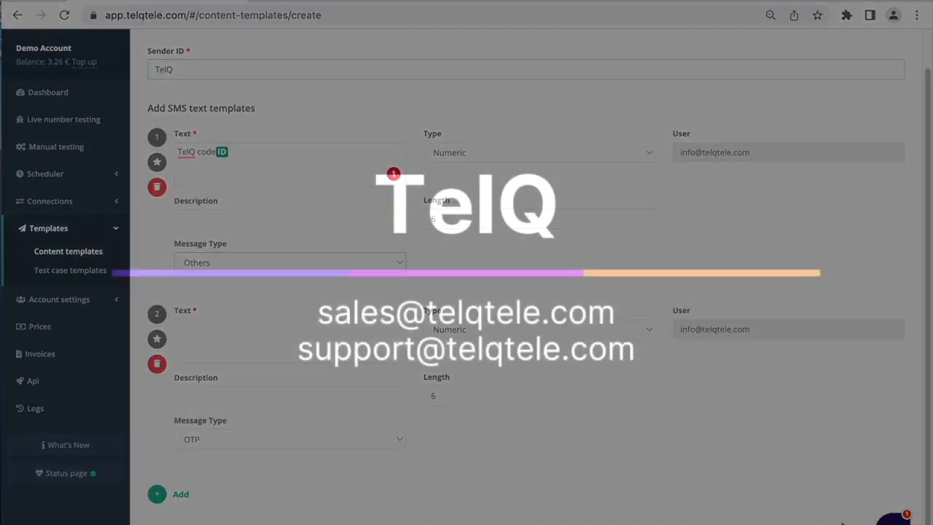